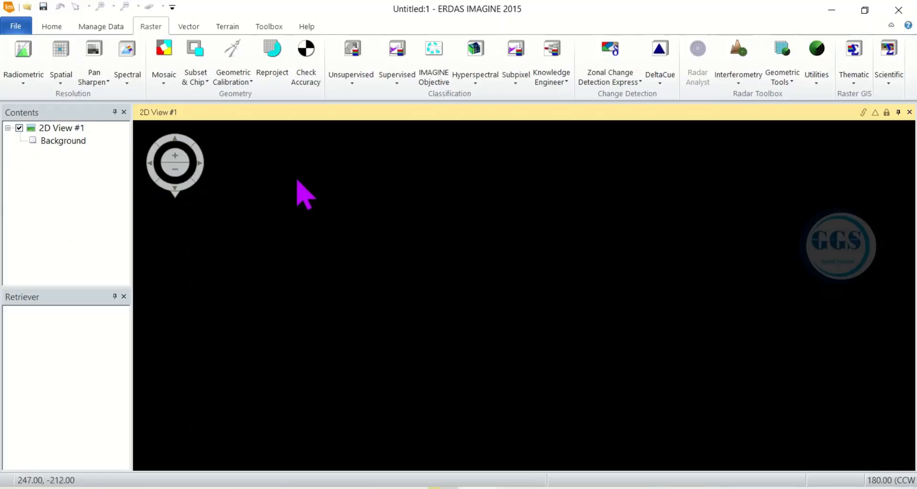
Open the layer context menu of the empty 2D View #1
{"action": "right_click", "coordinate": [447, 200]}
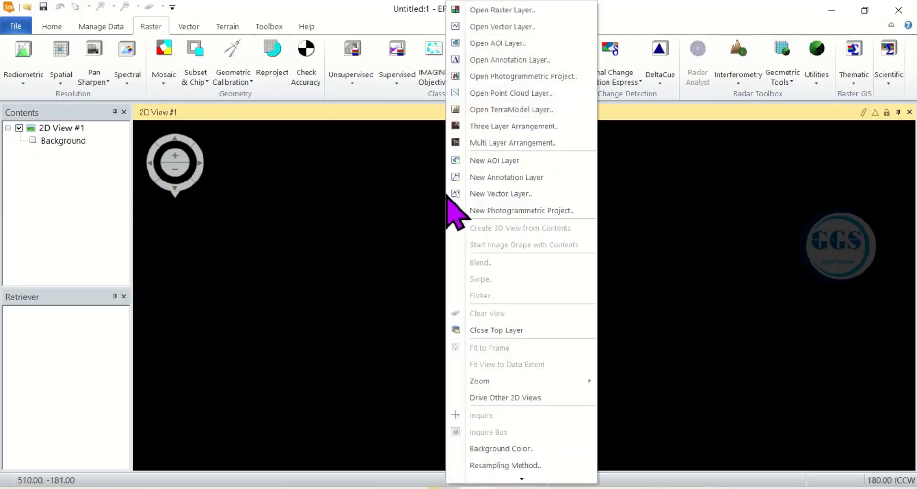
Open the four Edo 1arc_v3 tiles (n05/n06, e005/e006 .tif) from the DEM folder as raster layers
{"action": "left_click", "coordinate": [496, 10]}
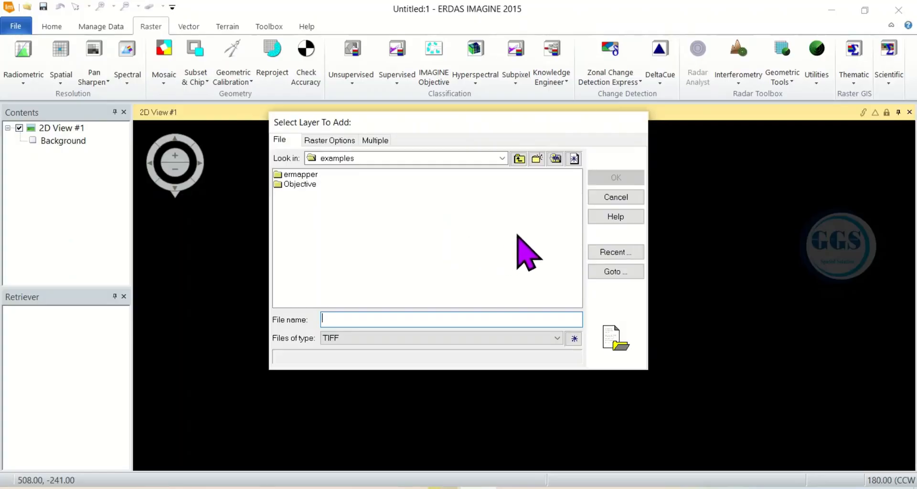
{"action": "left_click", "coordinate": [616, 254]}
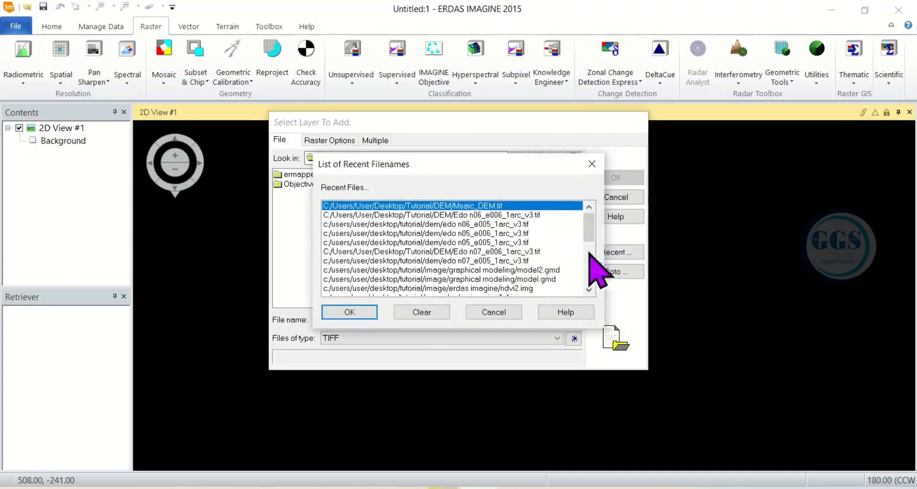
{"action": "left_click", "coordinate": [371, 315]}
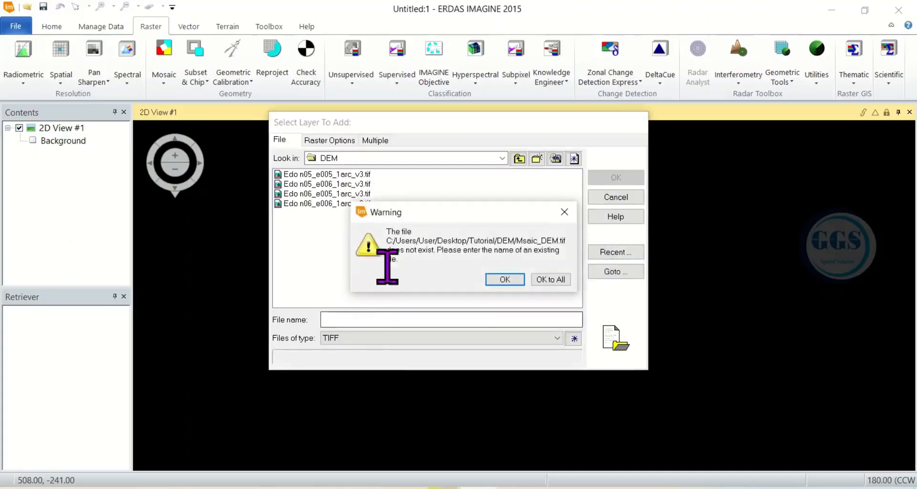
{"action": "left_click", "coordinate": [522, 281]}
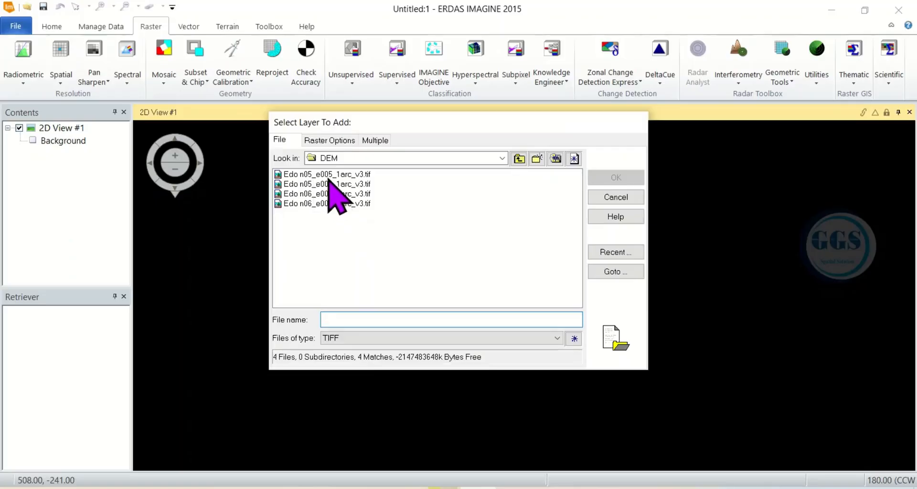
{"action": "left_click", "coordinate": [328, 177]}
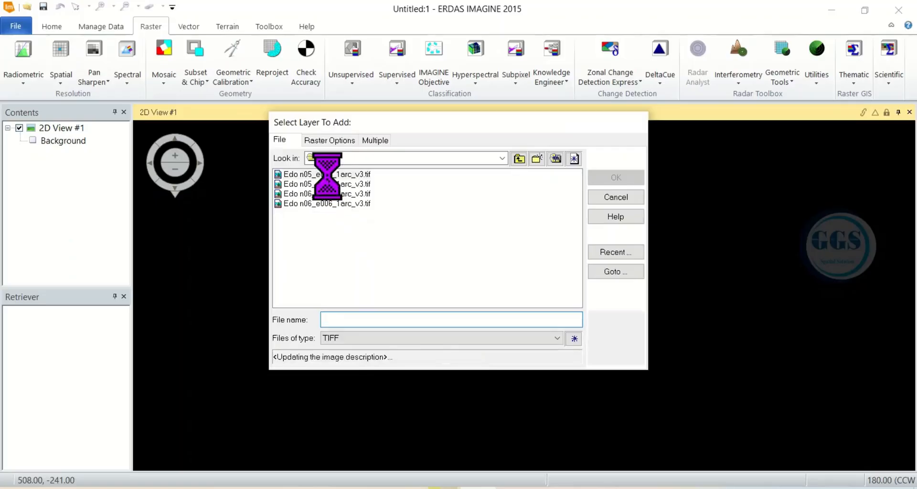
{"action": "left_click", "coordinate": [338, 203], "text": "ctrl"}
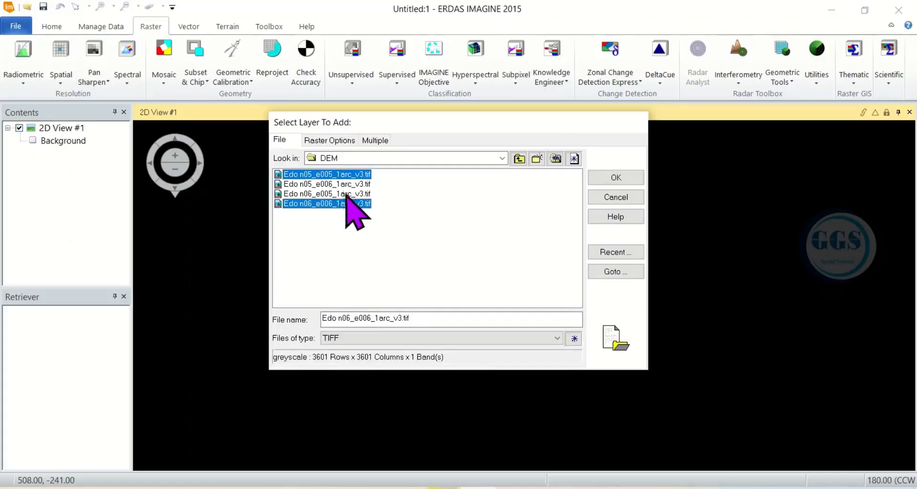
{"action": "left_click", "coordinate": [341, 177], "text": "shift"}
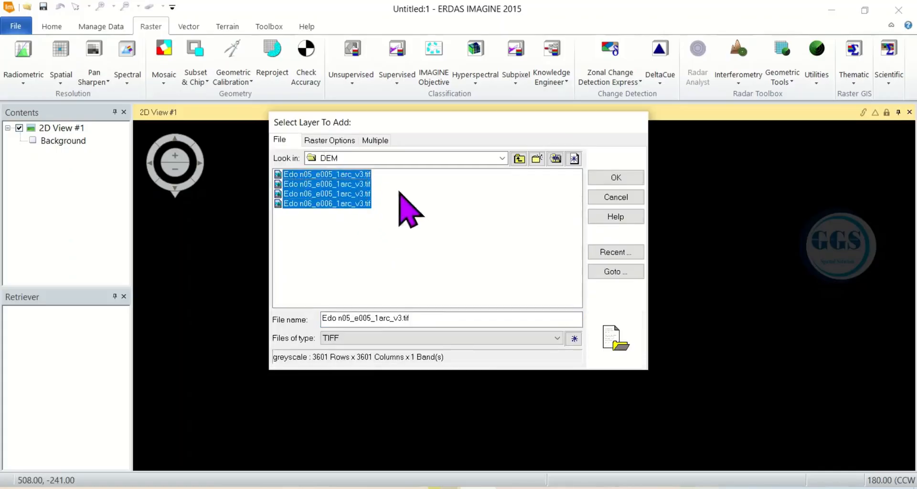
{"action": "left_click", "coordinate": [609, 177]}
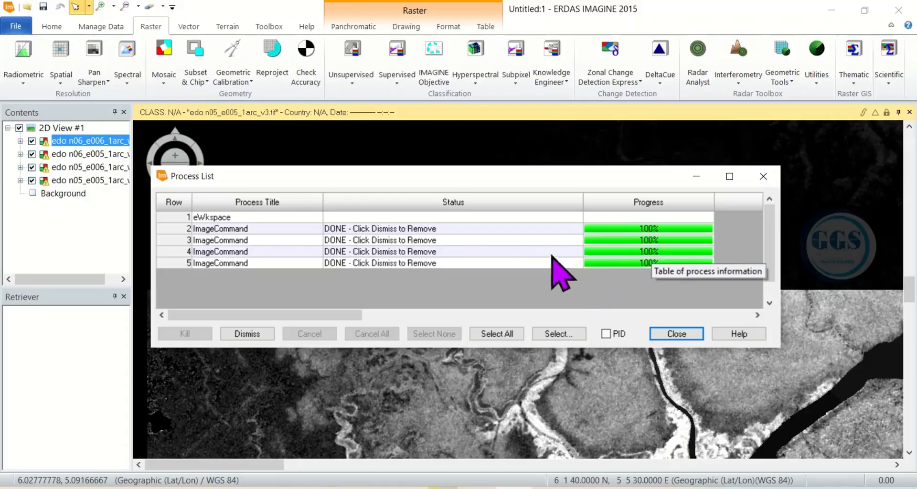
Clear and close the Process List, then fit View #1 to frame
{"action": "left_click", "coordinate": [262, 334]}
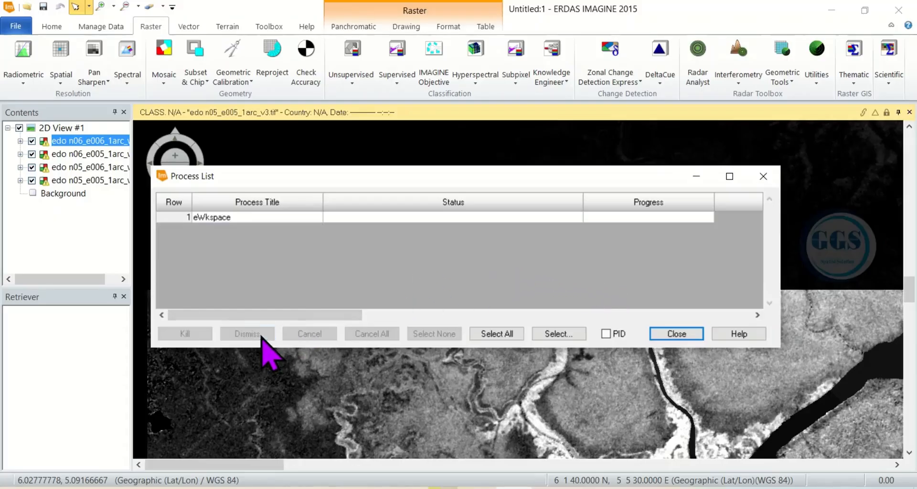
{"action": "left_click", "coordinate": [762, 176]}
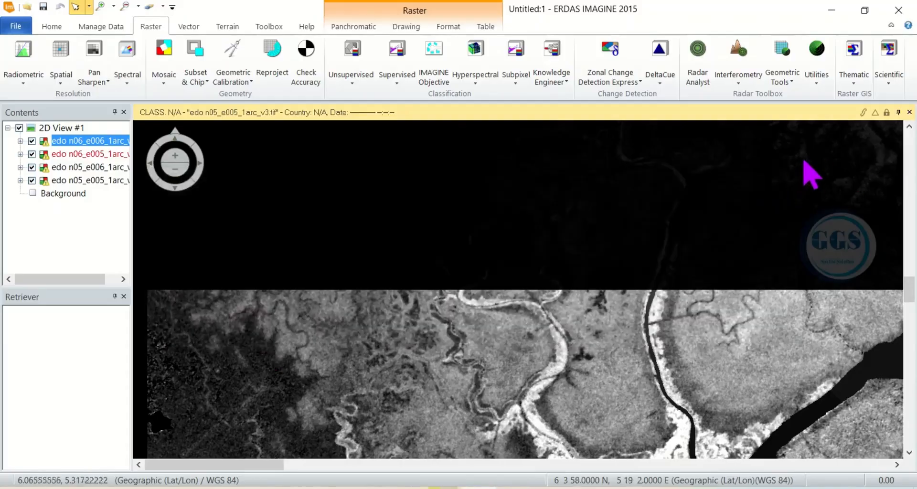
{"action": "right_click", "coordinate": [309, 320]}
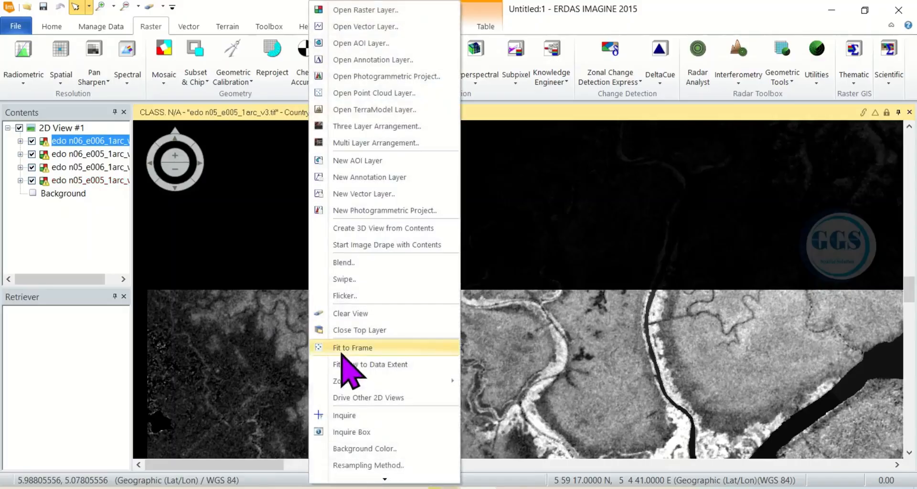
{"action": "left_click", "coordinate": [349, 348]}
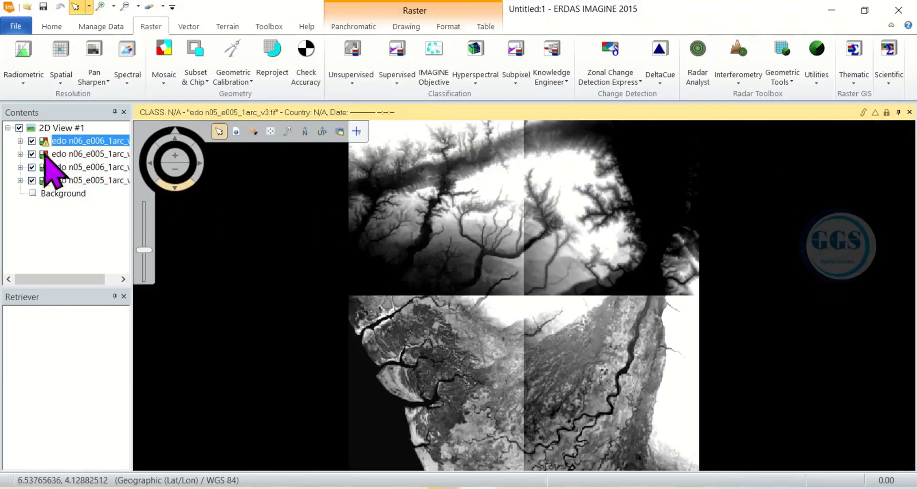
Toggle each tile layer (n06_e006, n06_e005, n05_e006, n05_e005) off and on to locate it
{"action": "left_click", "coordinate": [31, 141]}
{"action": "left_click", "coordinate": [31, 141]}
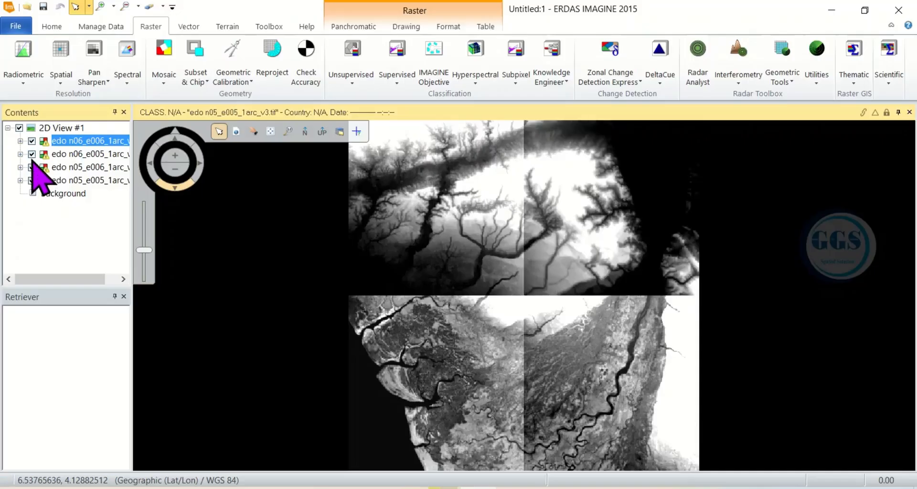
{"action": "left_click", "coordinate": [32, 154]}
{"action": "left_click", "coordinate": [31, 154]}
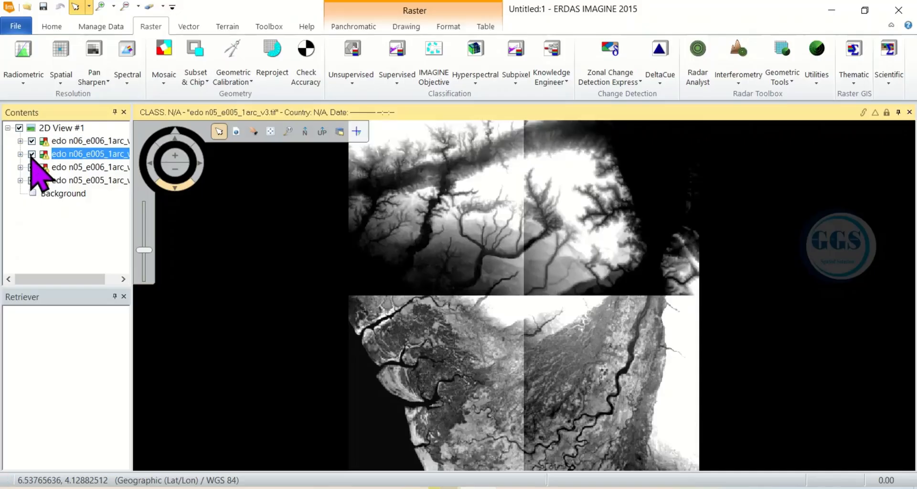
{"action": "left_click", "coordinate": [32, 168]}
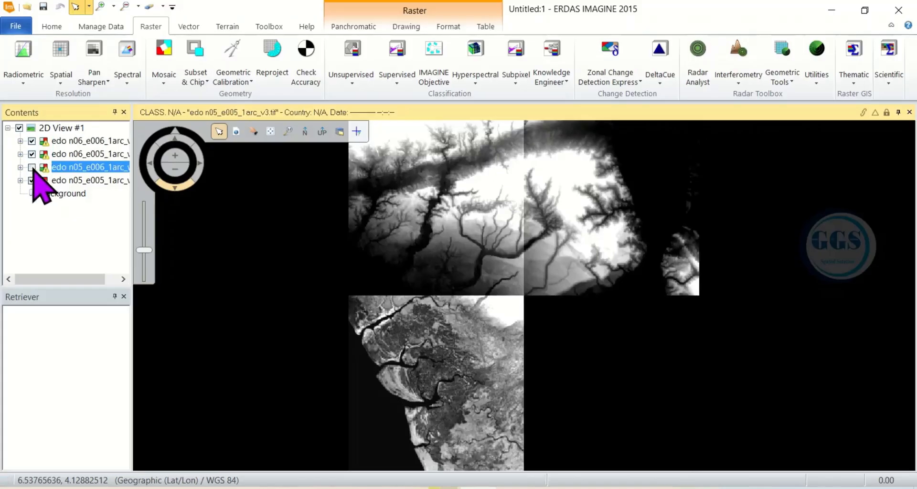
{"action": "left_click", "coordinate": [32, 167]}
{"action": "left_click", "coordinate": [32, 180]}
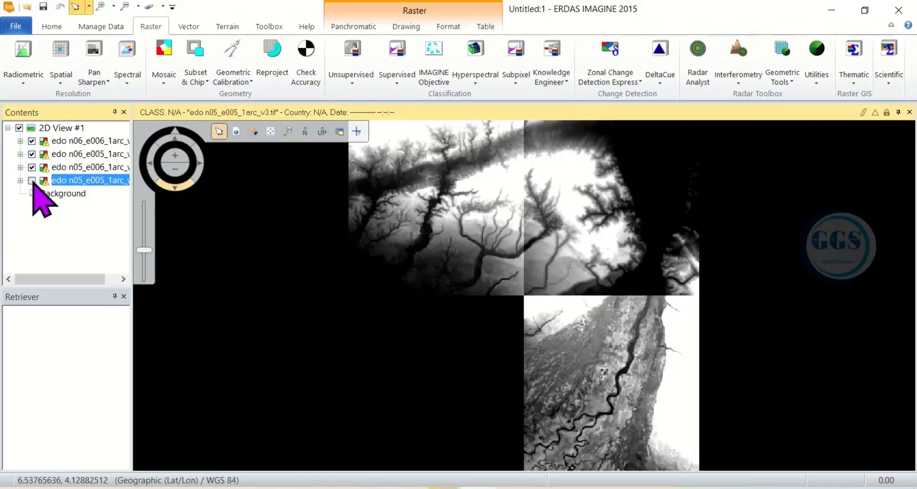
{"action": "left_click", "coordinate": [31, 180]}
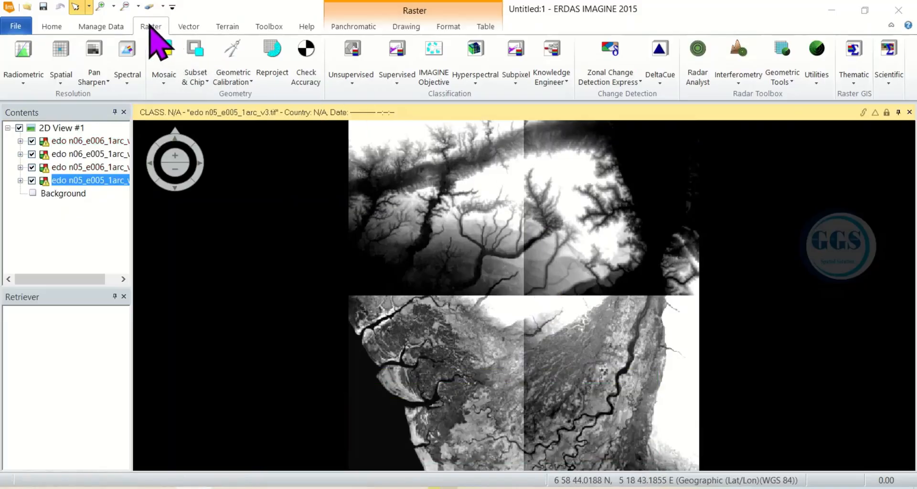
Launch MosaicPro from Raster > Mosaic and resize its window to uncover the layer list
{"action": "left_click", "coordinate": [164, 81]}
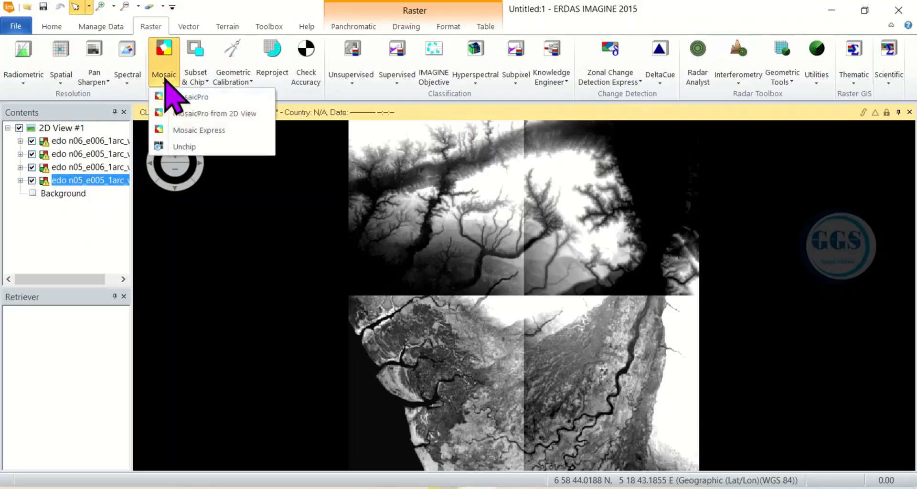
{"action": "left_click", "coordinate": [191, 97]}
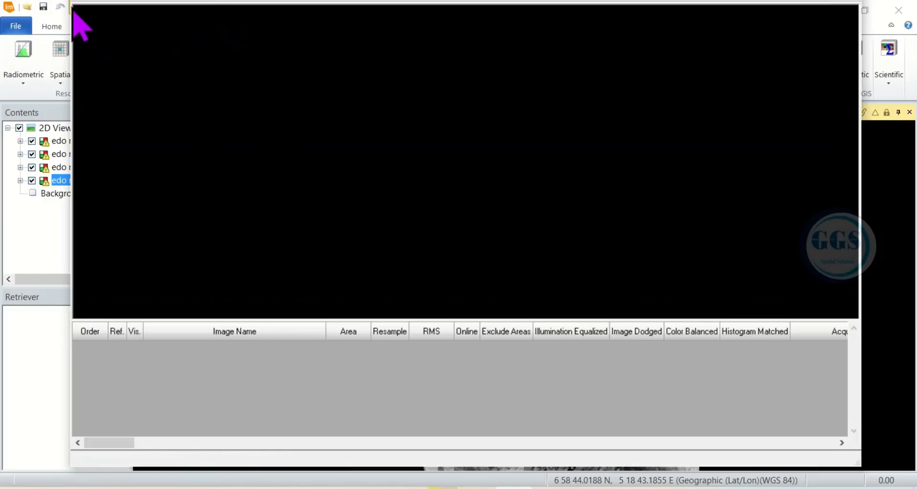
{"action": "left_click_drag", "start_coordinate": [74, 7], "coordinate": [142, 114]}
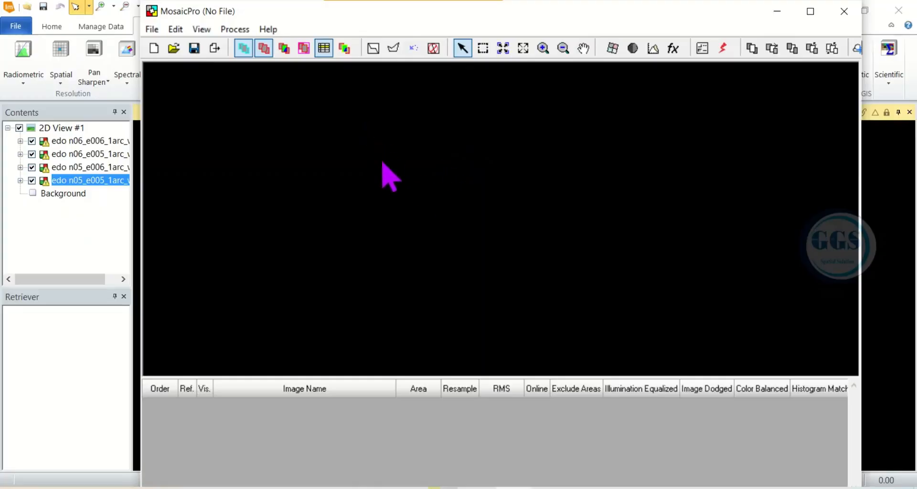
{"action": "left_click", "coordinate": [214, 49]}
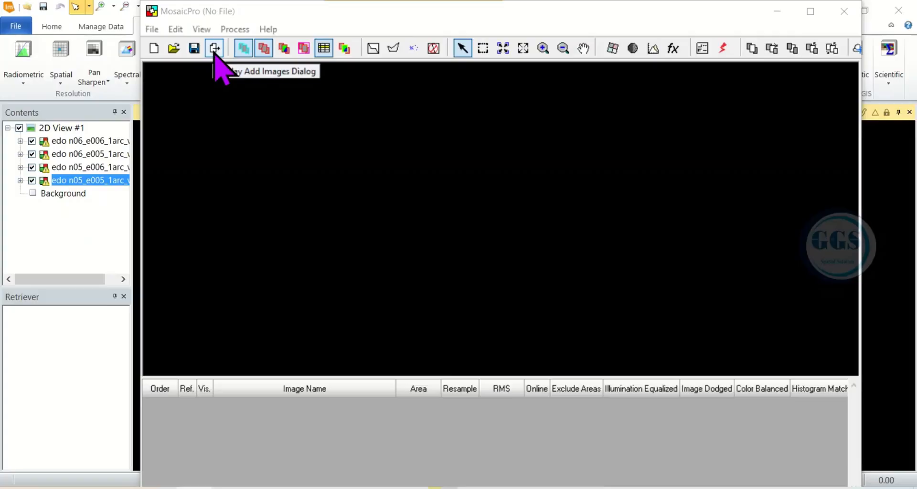
Add all four Edo DEM .tif tiles from the DEM folder to the MosaicPro project
{"action": "left_click", "coordinate": [215, 48]}
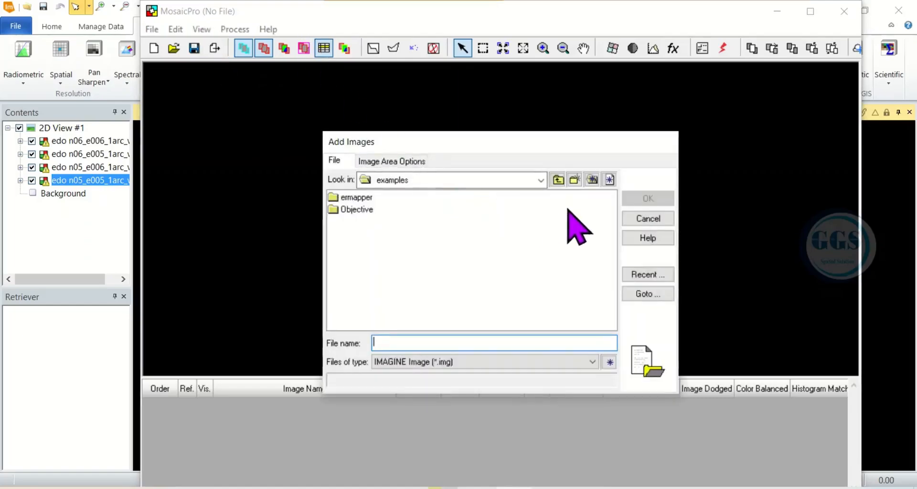
{"action": "left_click", "coordinate": [643, 278]}
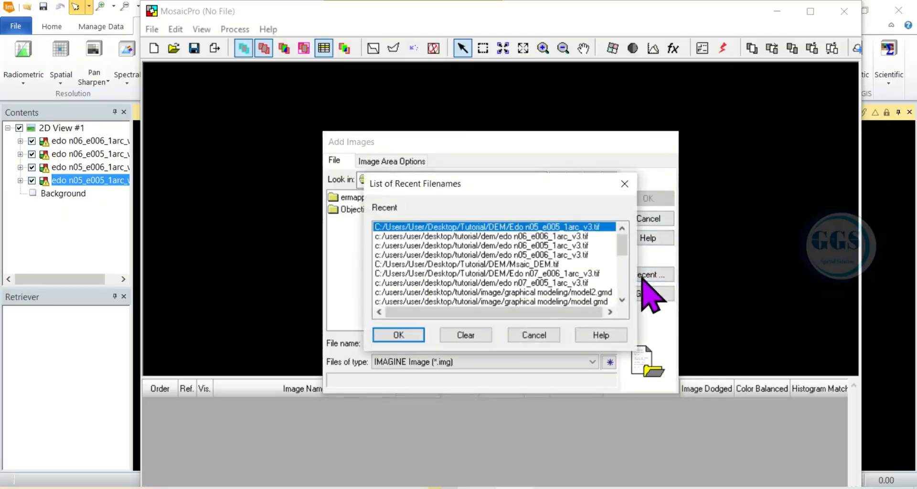
{"action": "left_click", "coordinate": [400, 335]}
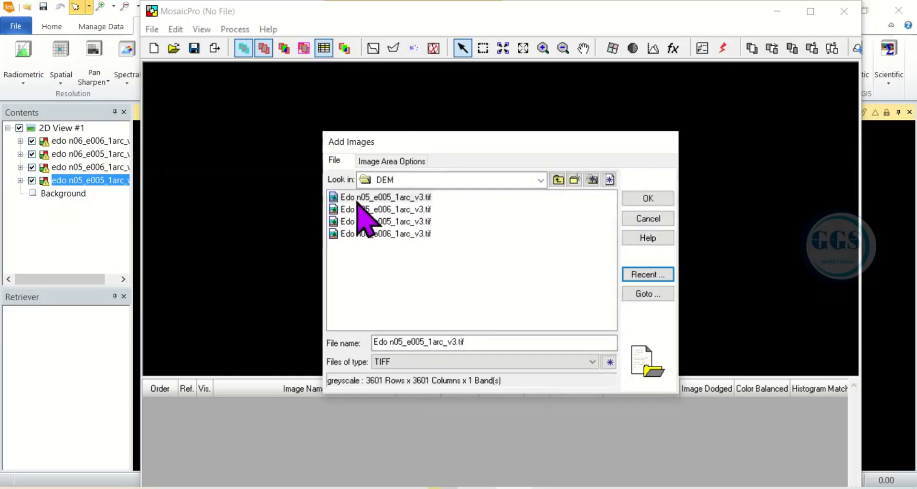
{"action": "left_click", "coordinate": [358, 197]}
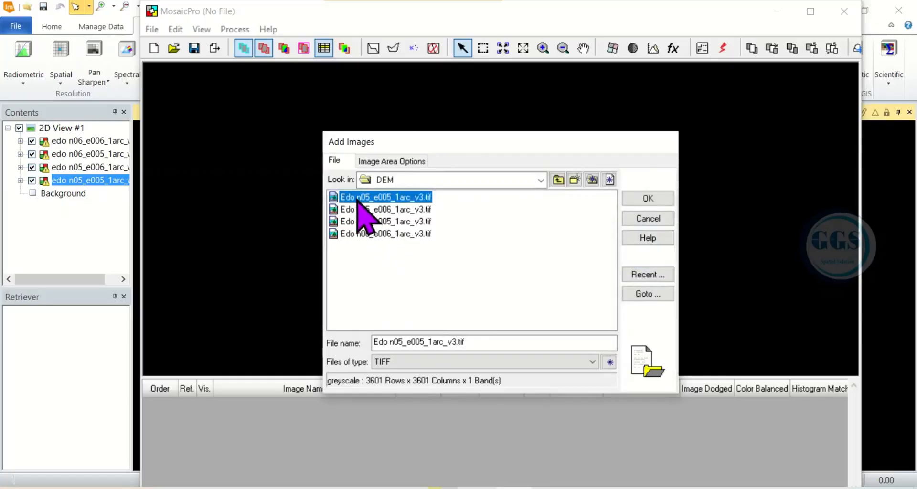
{"action": "left_click", "coordinate": [389, 233], "text": "shift"}
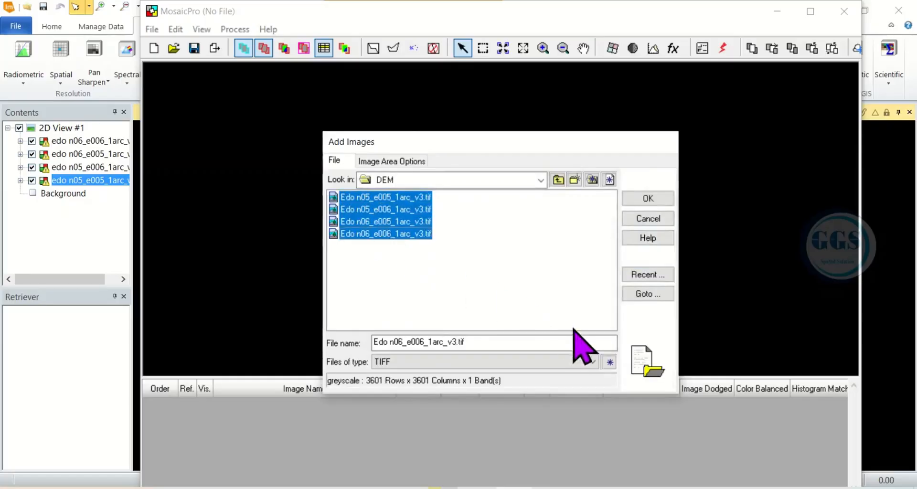
{"action": "left_click", "coordinate": [645, 204]}
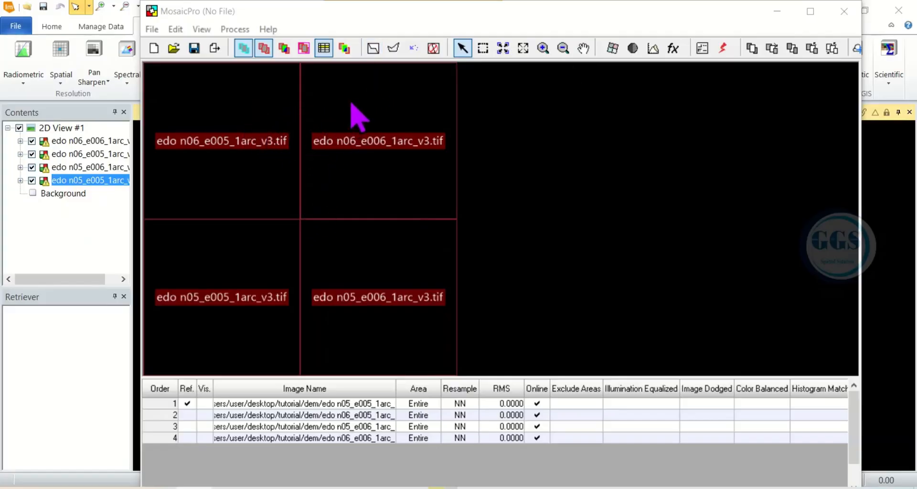
Generate Overlay-based seamlines between the four tiles
{"action": "left_click", "coordinate": [373, 48]}
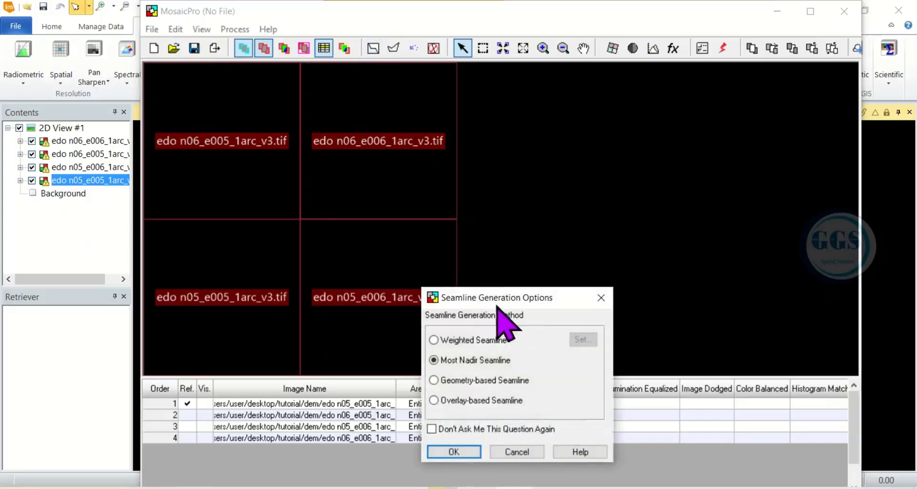
{"action": "left_click_drag", "start_coordinate": [508, 288], "coordinate": [501, 197]}
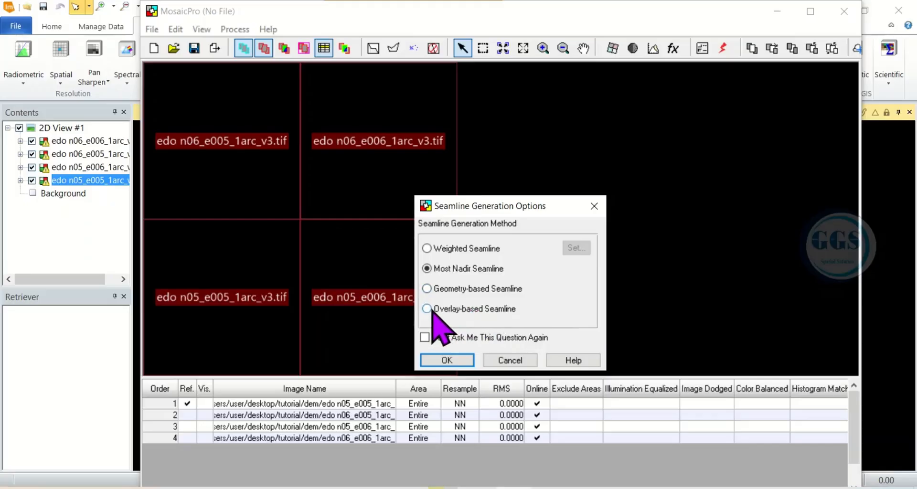
{"action": "left_click", "coordinate": [449, 360]}
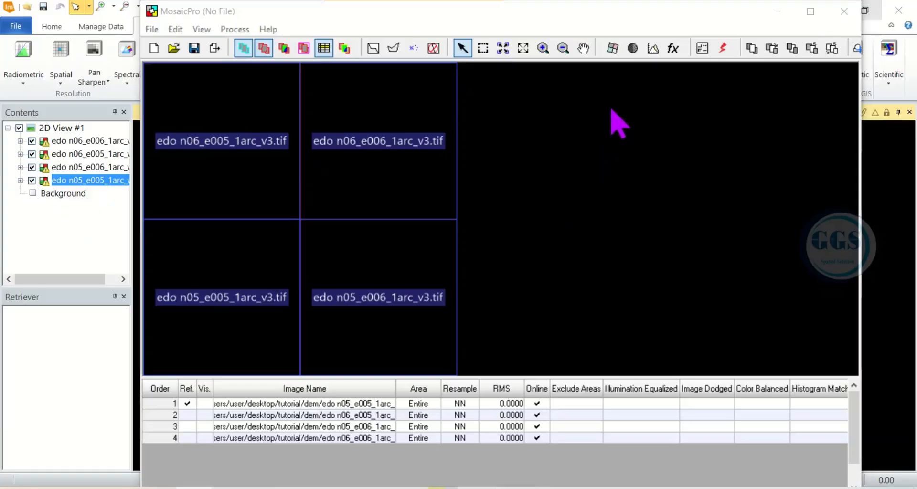
{"action": "left_click", "coordinate": [612, 49]}
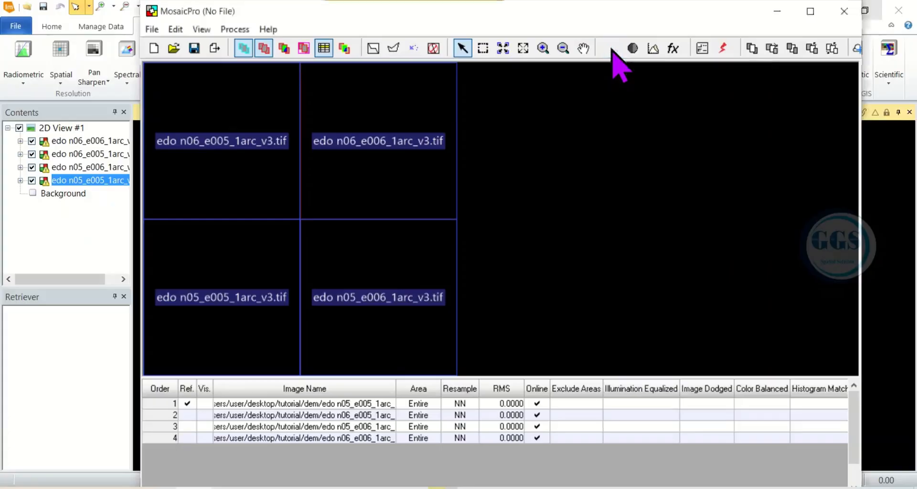
{"action": "left_click_drag", "start_coordinate": [240, 295], "coordinate": [551, 159]}
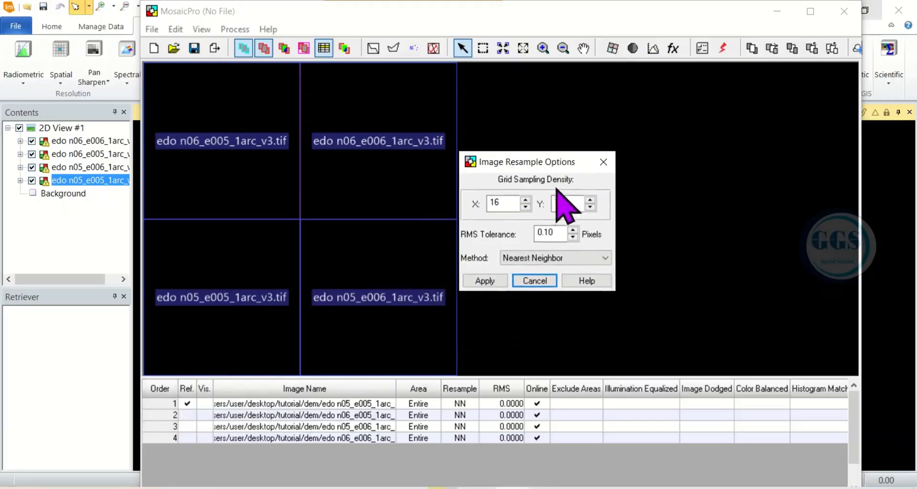
{"action": "left_click", "coordinate": [606, 258]}
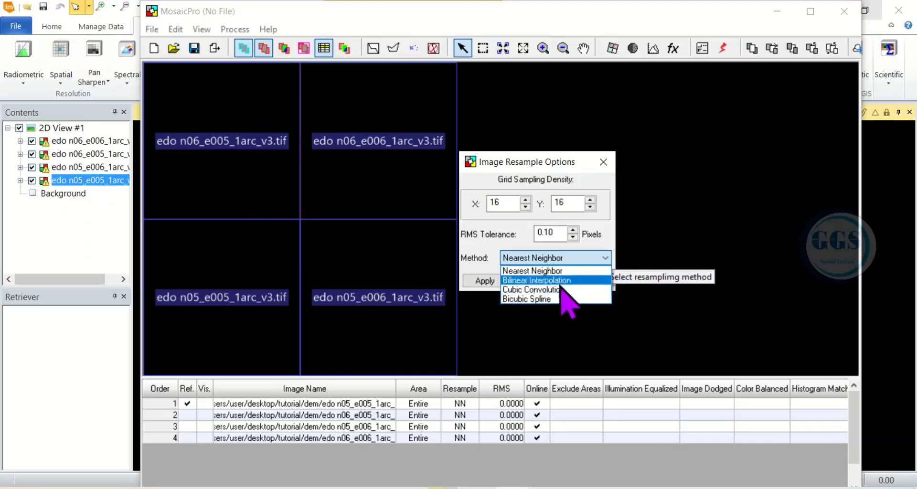
{"action": "left_click", "coordinate": [537, 272]}
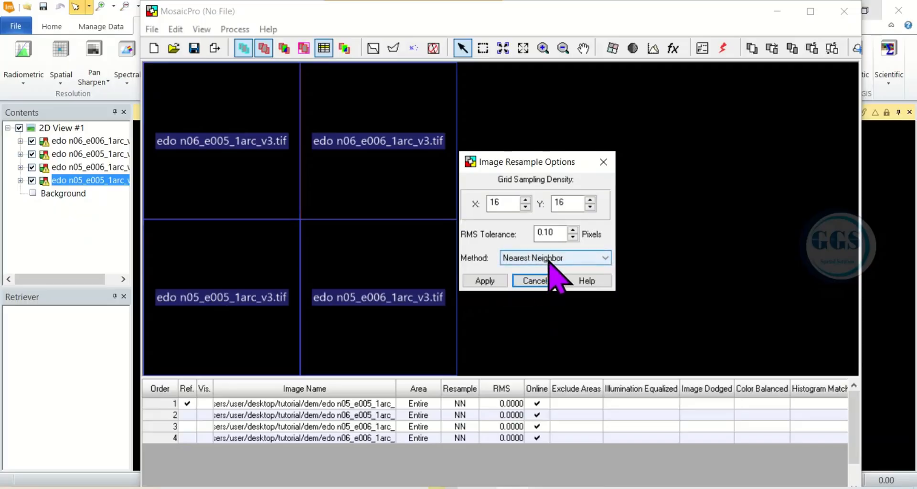
{"action": "left_click", "coordinate": [485, 281]}
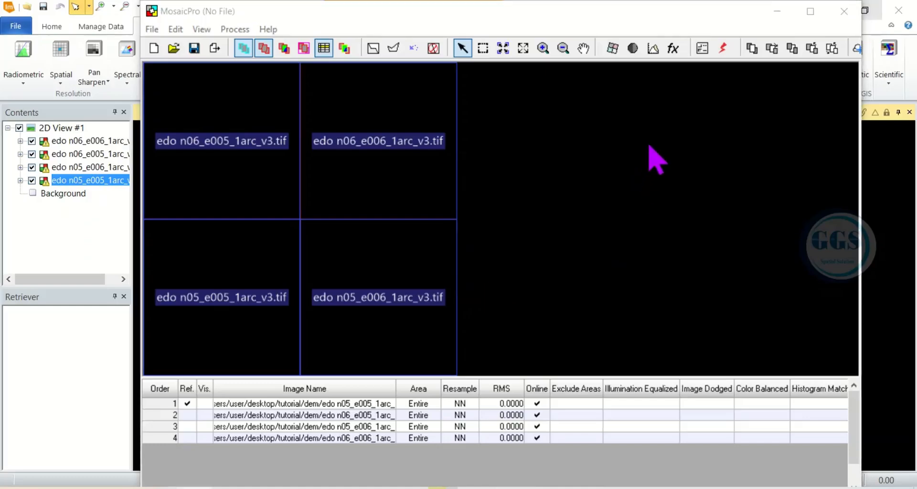
{"action": "left_click", "coordinate": [674, 48]}
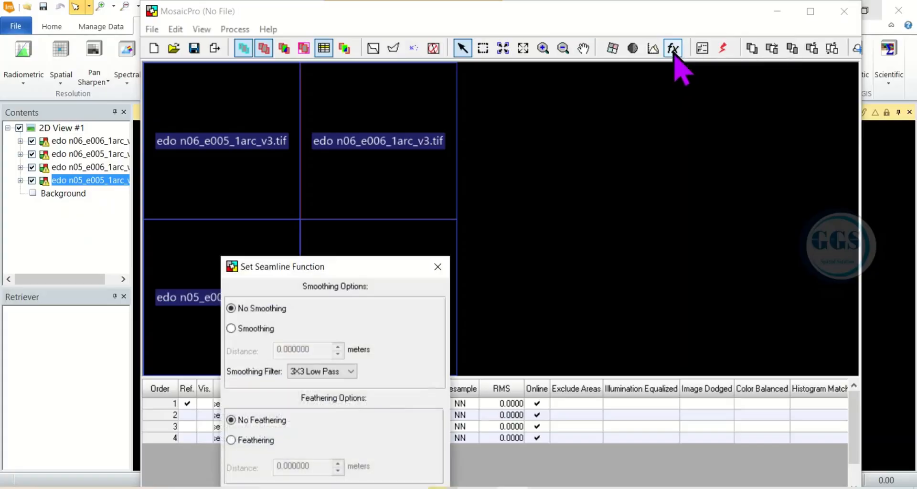
{"action": "left_click_drag", "start_coordinate": [343, 264], "coordinate": [450, 142]}
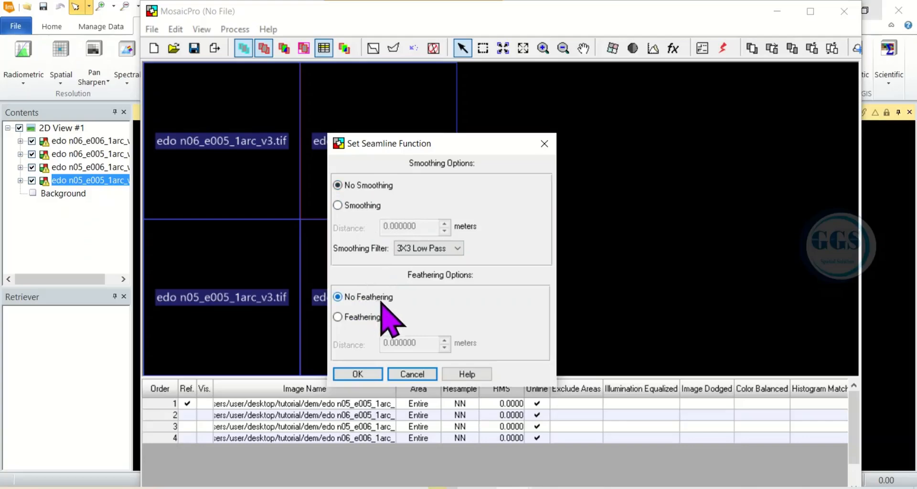
{"action": "left_click", "coordinate": [369, 375]}
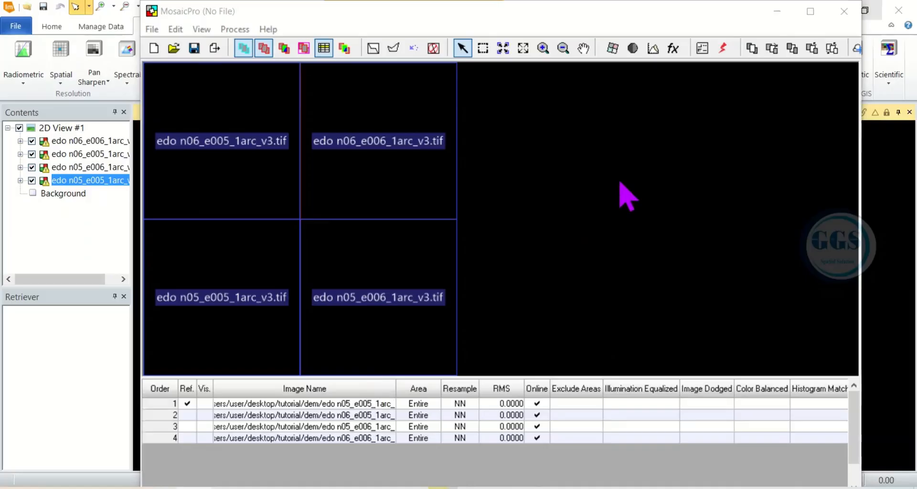
Run the mosaic to disk as Mosaic_DEM.tif in the DEM folder
{"action": "left_click", "coordinate": [722, 47]}
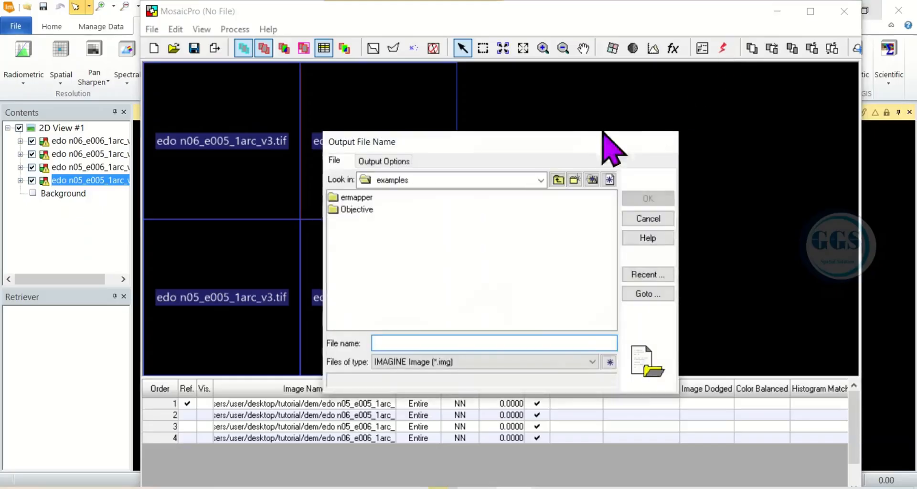
{"action": "left_click_drag", "start_coordinate": [461, 147], "coordinate": [458, 122]}
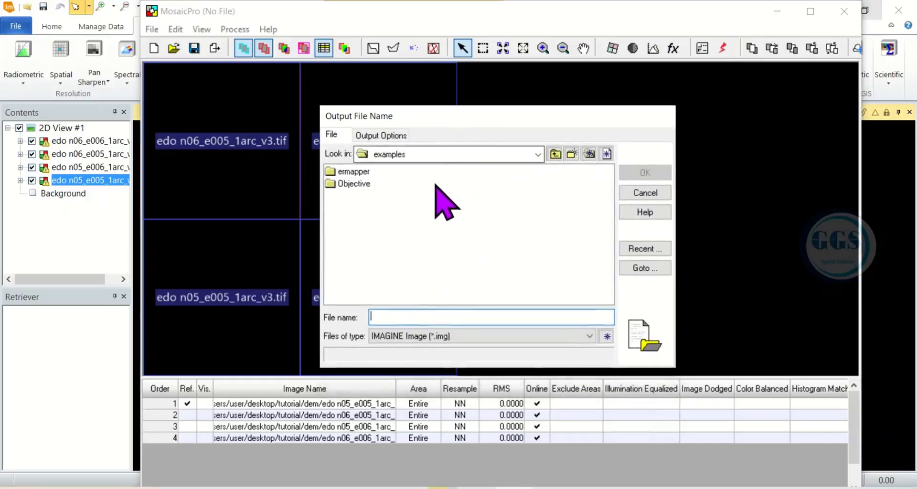
{"action": "left_click", "coordinate": [643, 249]}
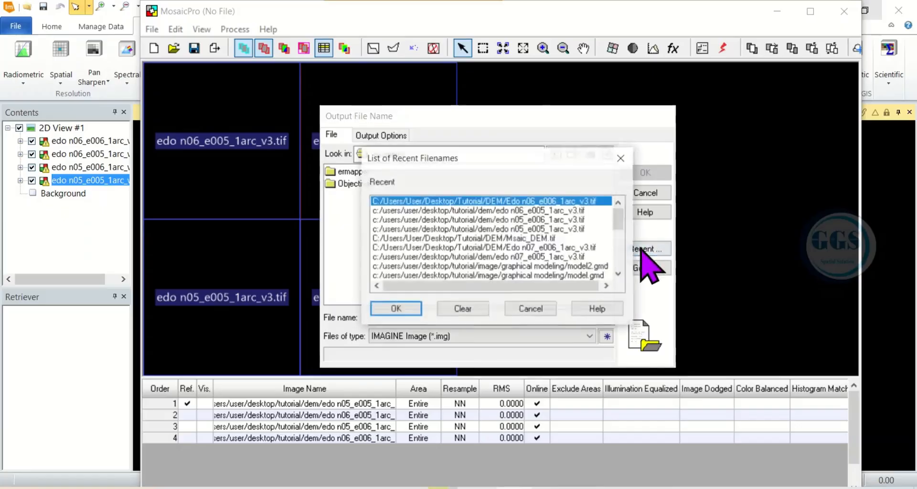
{"action": "left_click", "coordinate": [404, 311]}
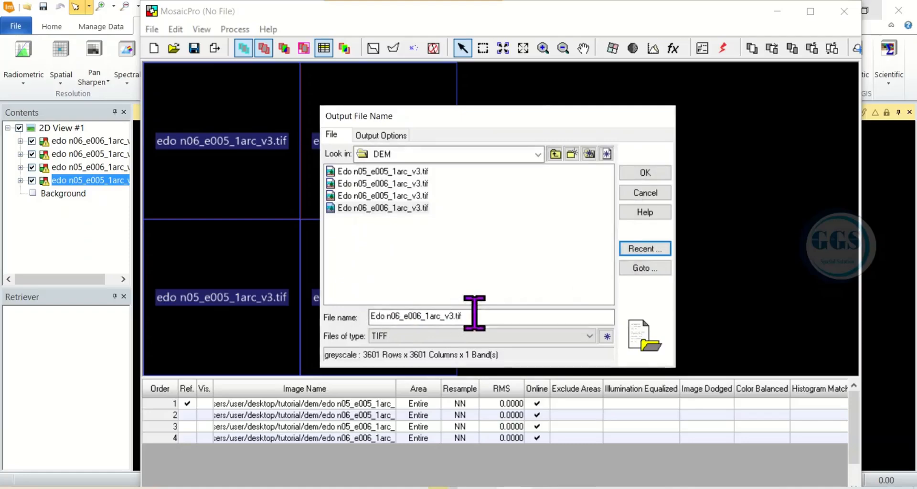
{"action": "left_click_drag", "start_coordinate": [469, 316], "coordinate": [371, 313]}
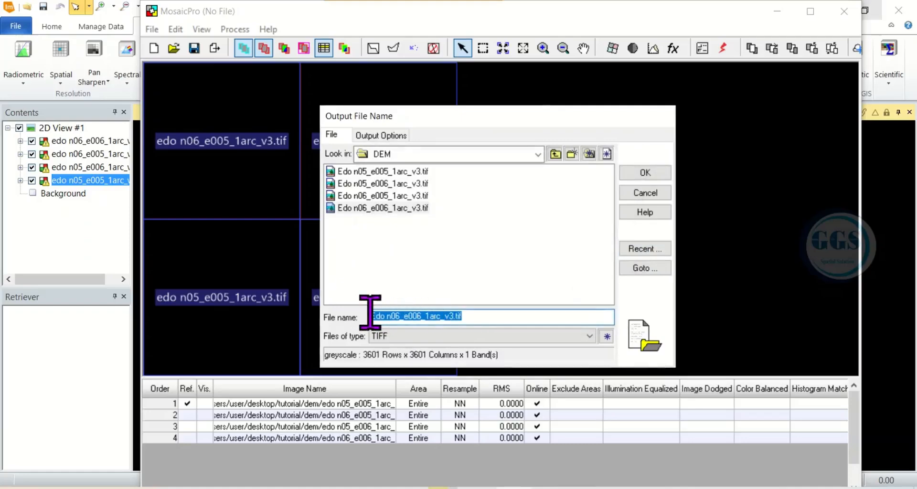
{"action": "type", "text": "Mosaic_DEM"}
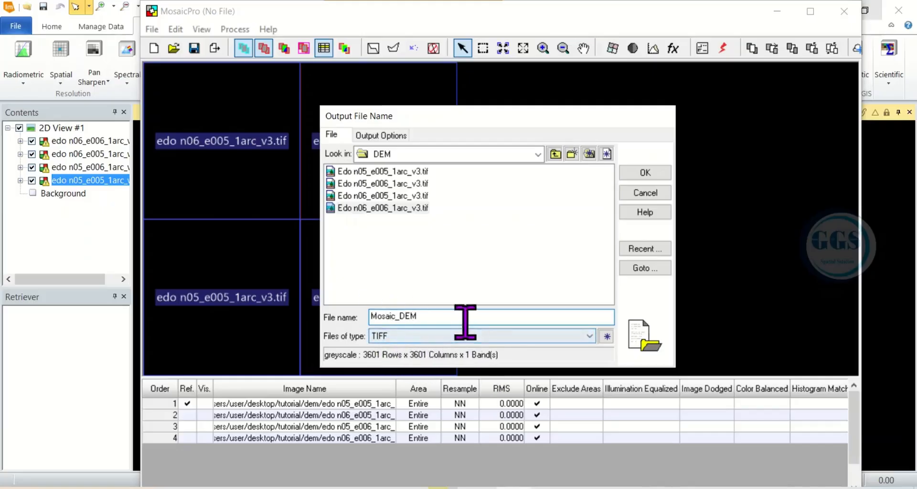
{"action": "left_click", "coordinate": [637, 176]}
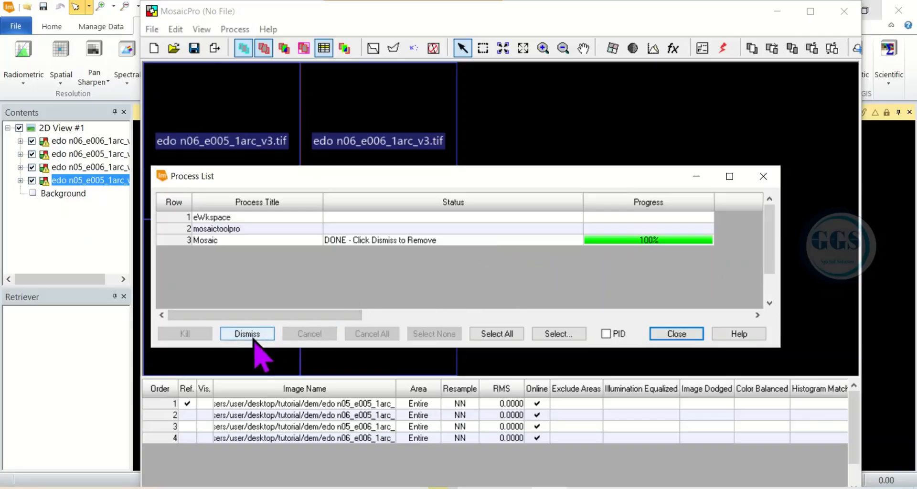
Close the Process List, minimize MosaicPro, and create a new empty 2D View #2
{"action": "left_click", "coordinate": [763, 177]}
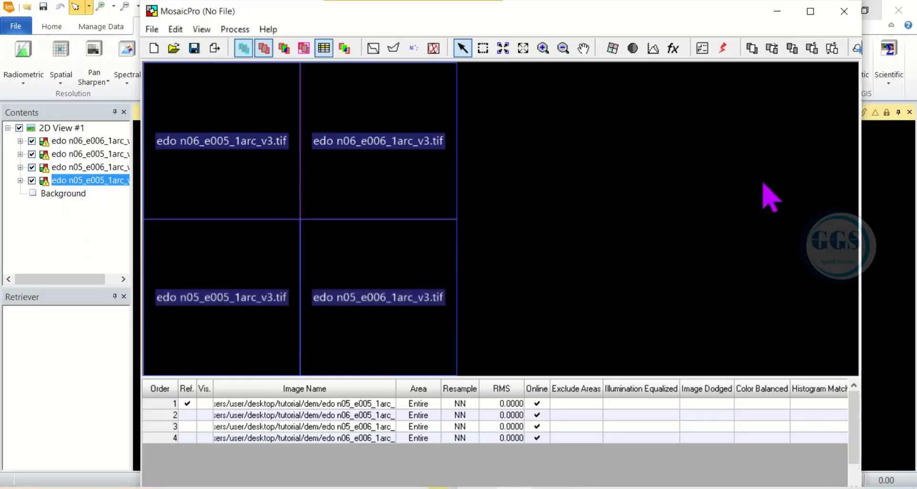
{"action": "left_click", "coordinate": [777, 12]}
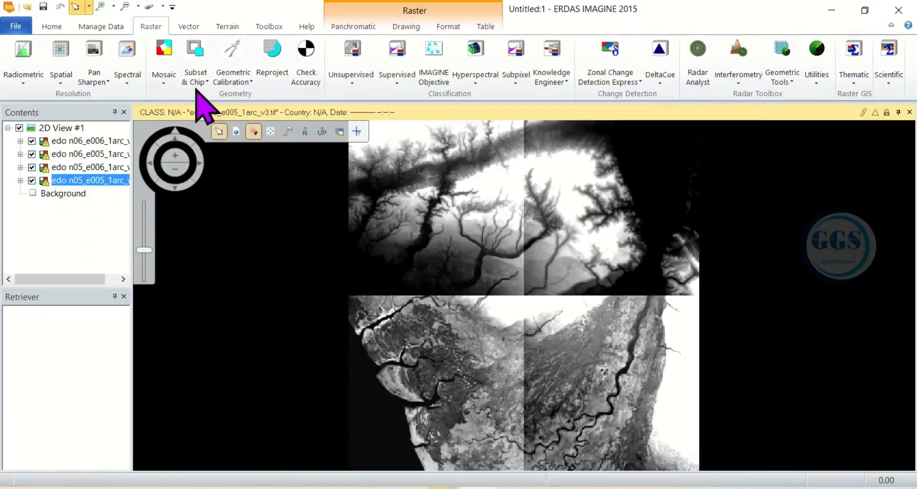
{"action": "left_click", "coordinate": [46, 29]}
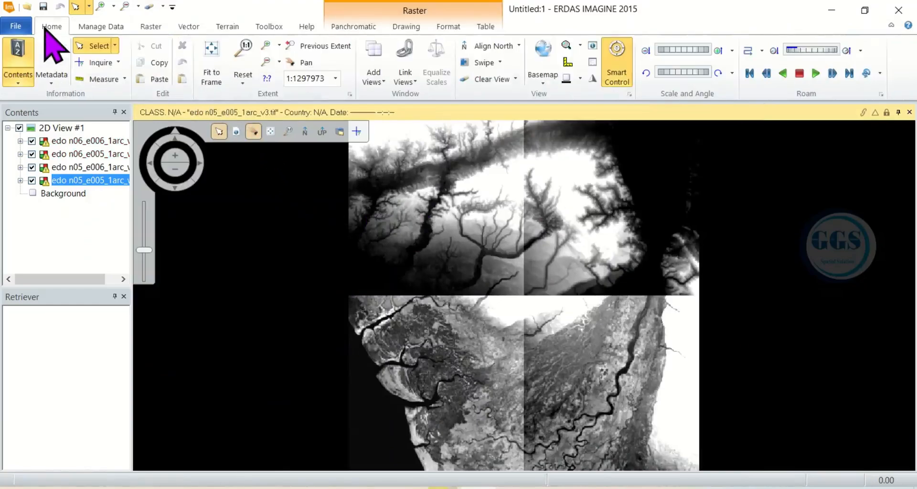
{"action": "left_click", "coordinate": [373, 79]}
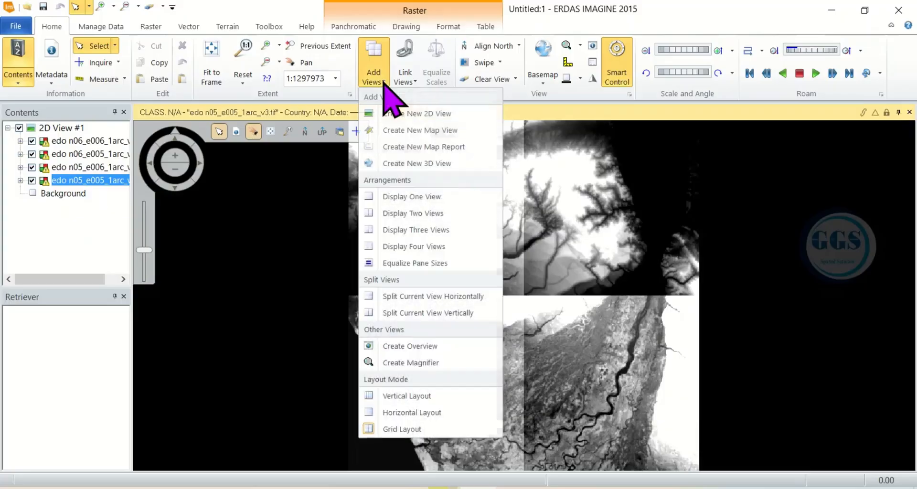
{"action": "left_click", "coordinate": [406, 126]}
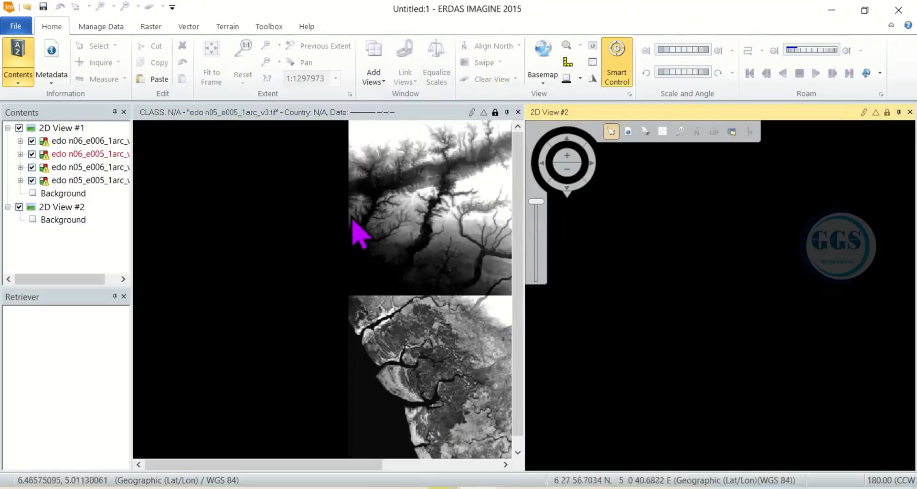
Fit the four tiles in View #1 to frame and open mosaic_dem.tif in View #2
{"action": "right_click", "coordinate": [305, 213]}
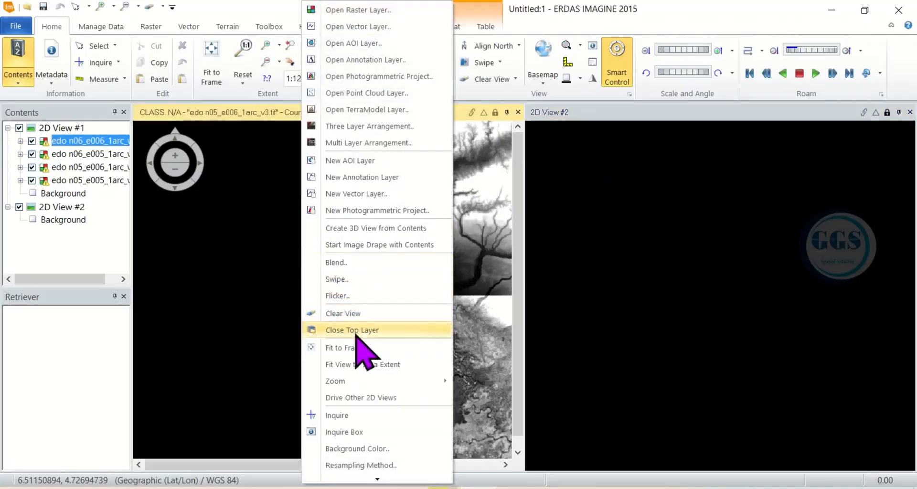
{"action": "left_click", "coordinate": [352, 348]}
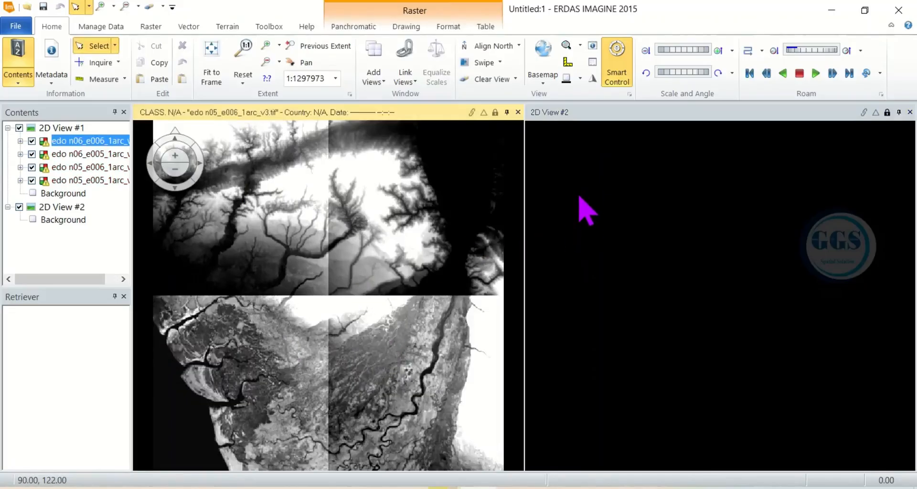
{"action": "right_click", "coordinate": [623, 201]}
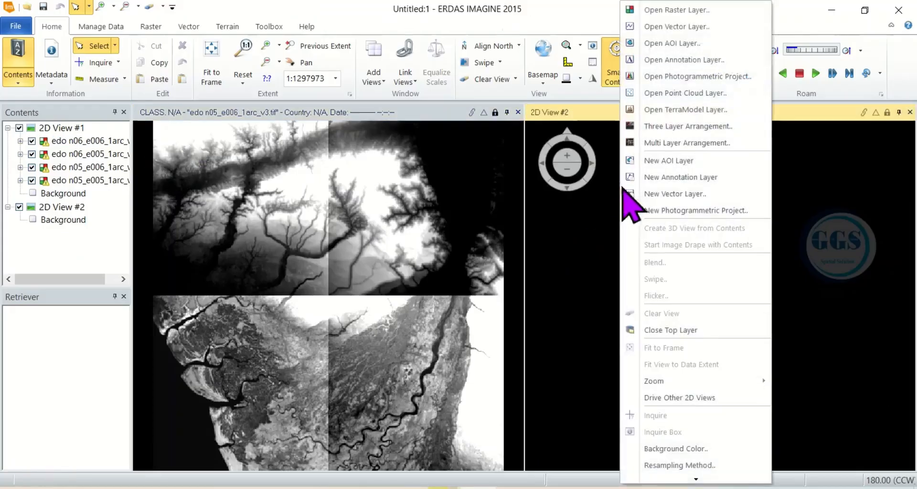
{"action": "left_click", "coordinate": [673, 10]}
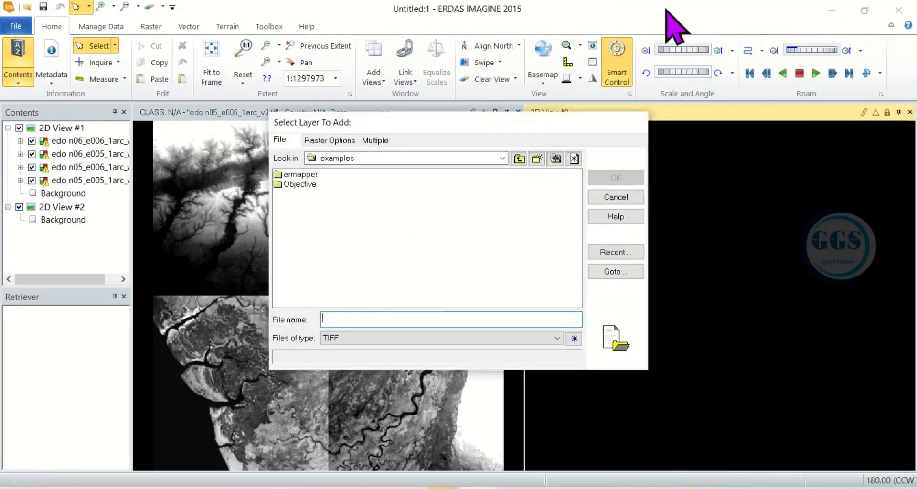
{"action": "left_click", "coordinate": [608, 253]}
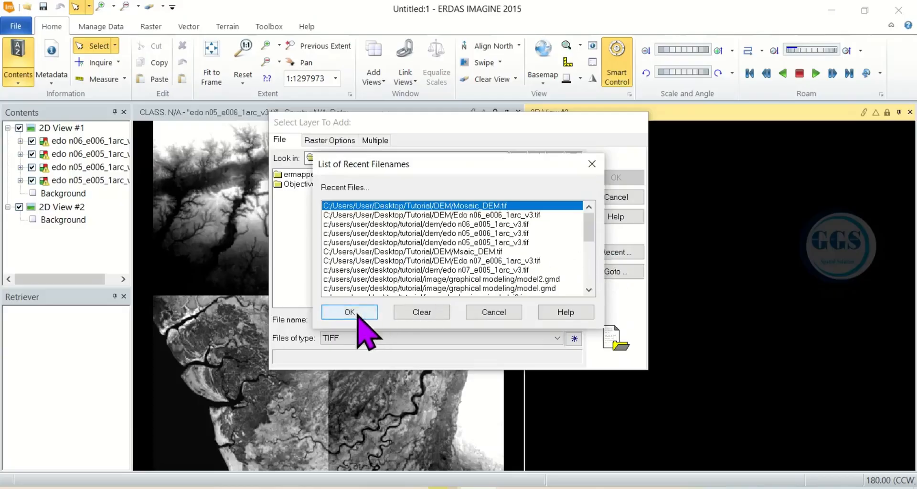
{"action": "left_click", "coordinate": [360, 312]}
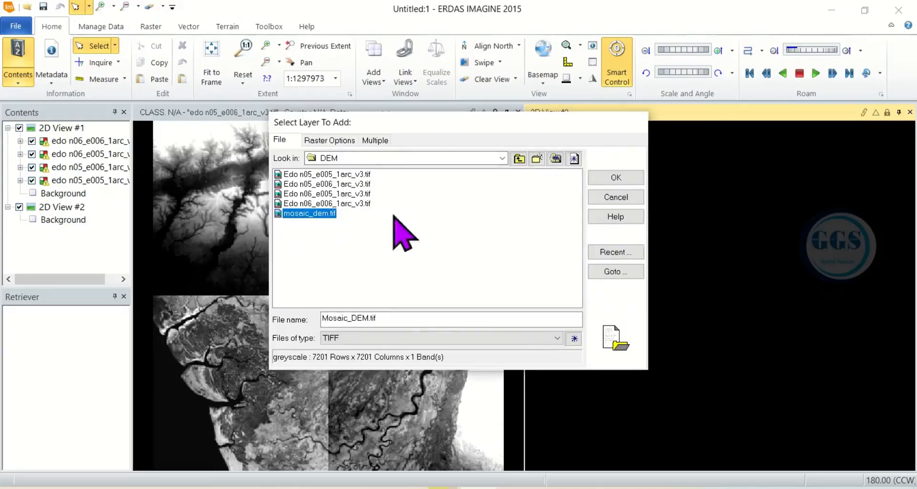
{"action": "left_click", "coordinate": [608, 180]}
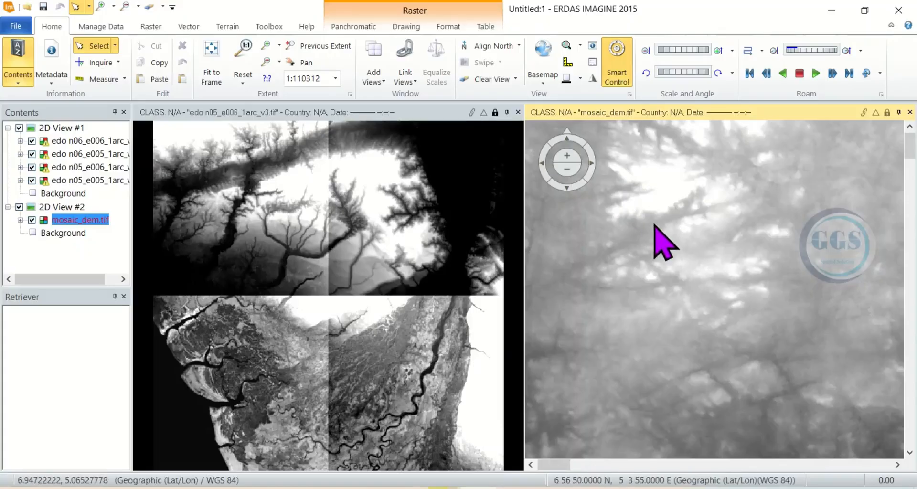
Apply Fit to Frame in View #2 so the entire mosaic_dem.tif is visible
{"action": "right_click", "coordinate": [655, 226]}
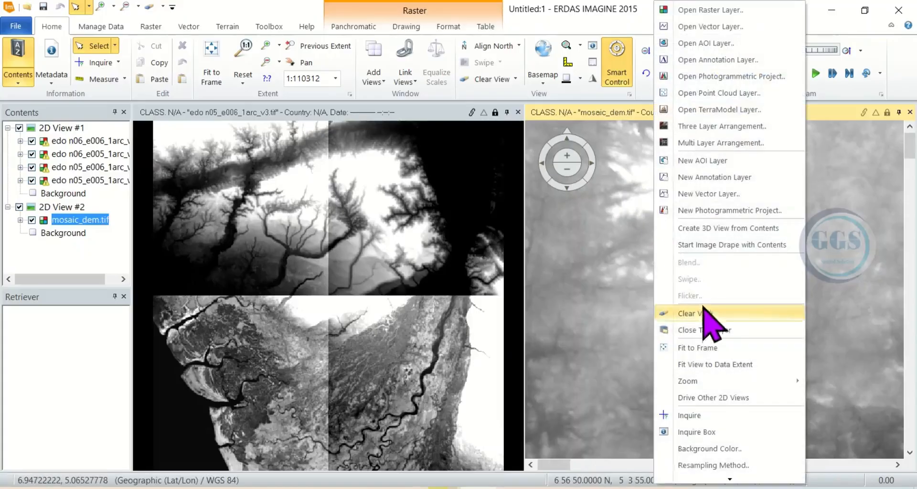
{"action": "left_click", "coordinate": [698, 349]}
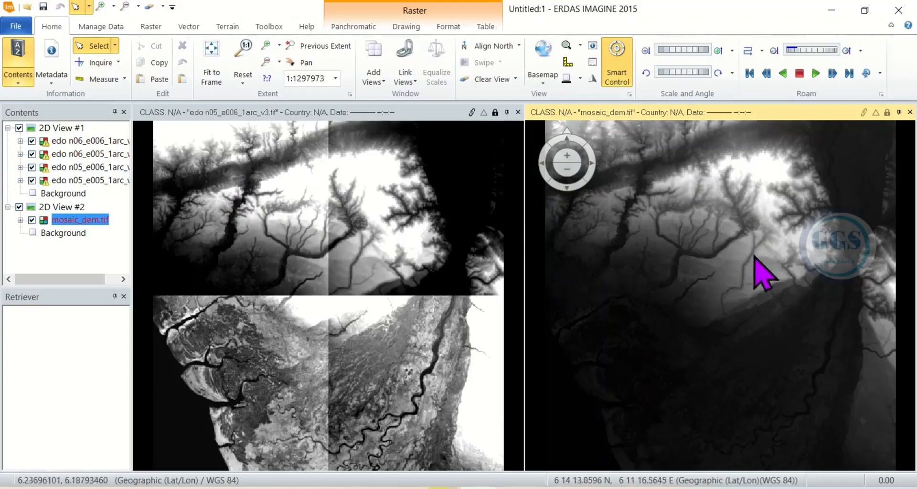
{"action": "mouse_move", "coordinate": [743, 150]}
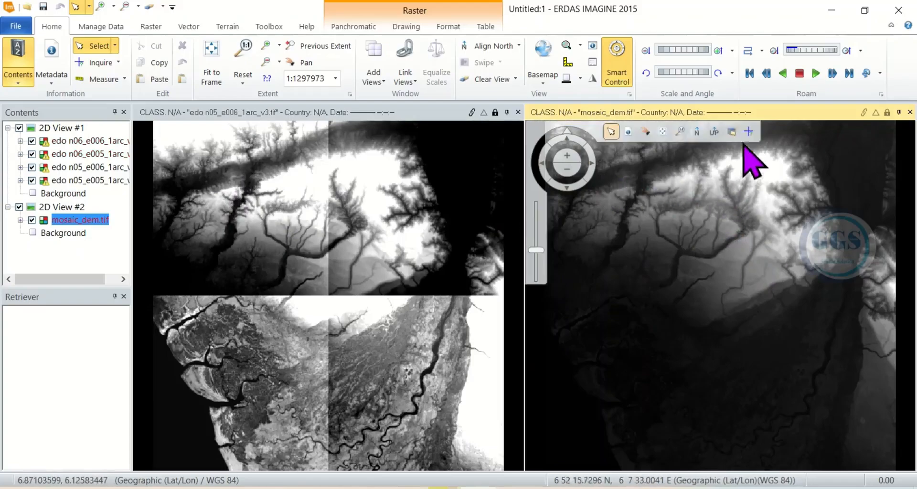